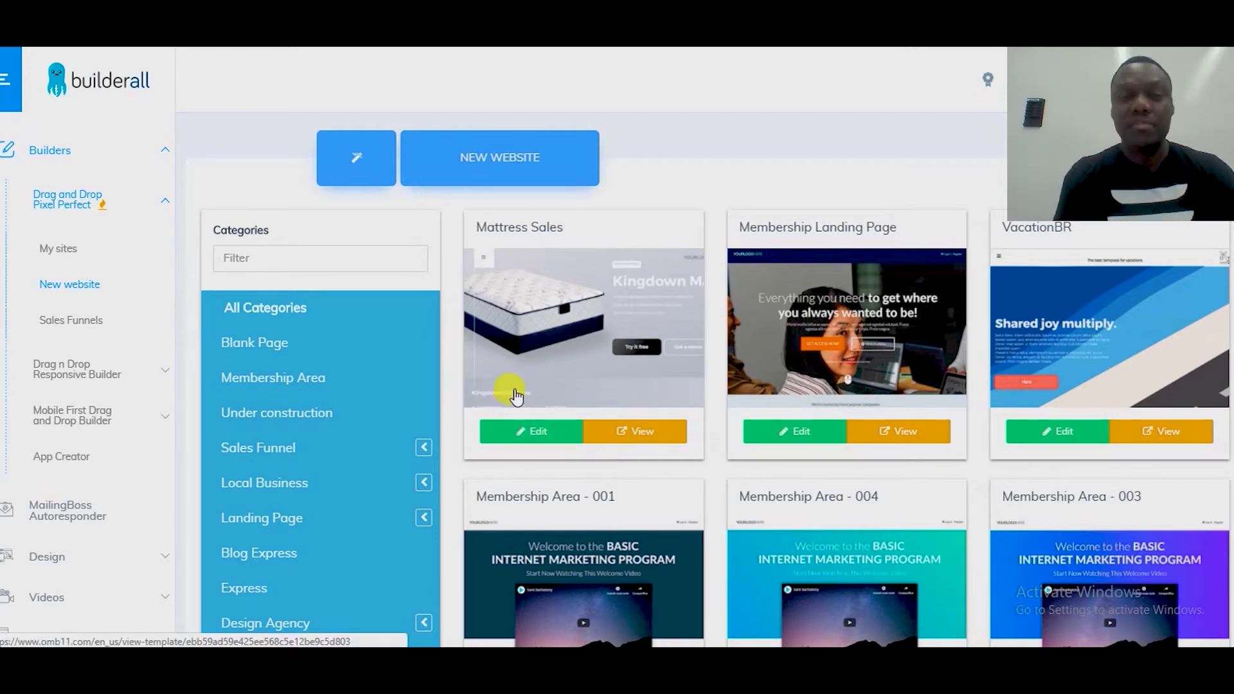
pyautogui.click(317, 251)
# Step: Filter the gallery by 'landing' and browse Landing Page templates like Blog Creative Marketing
pyautogui.write('landing')
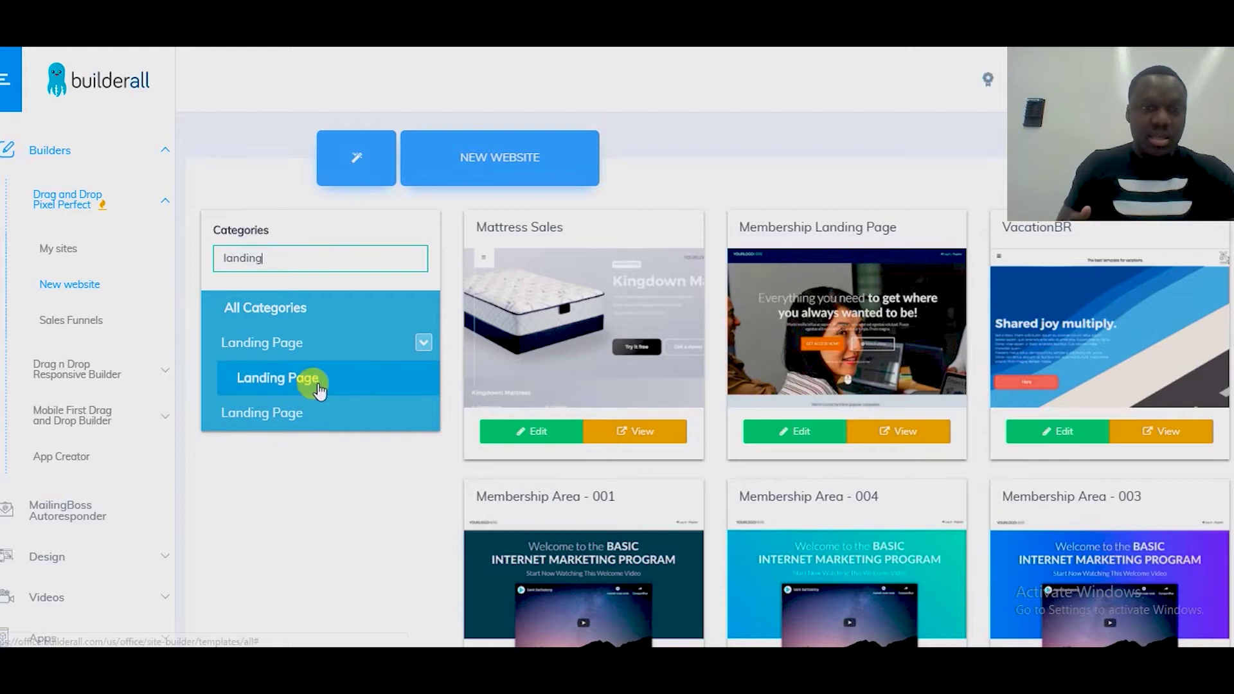
pyautogui.click(309, 364)
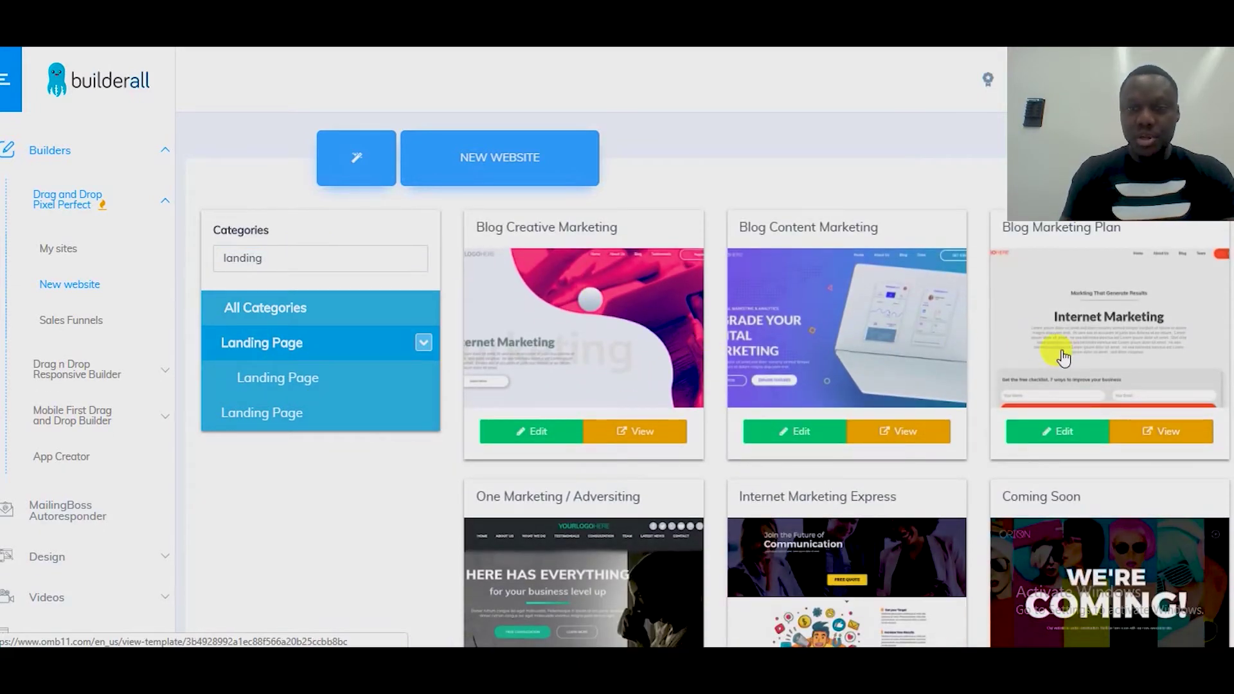
pyautogui.scroll(-5, 1058, 349)
pyautogui.scroll(-1, 1063, 349)
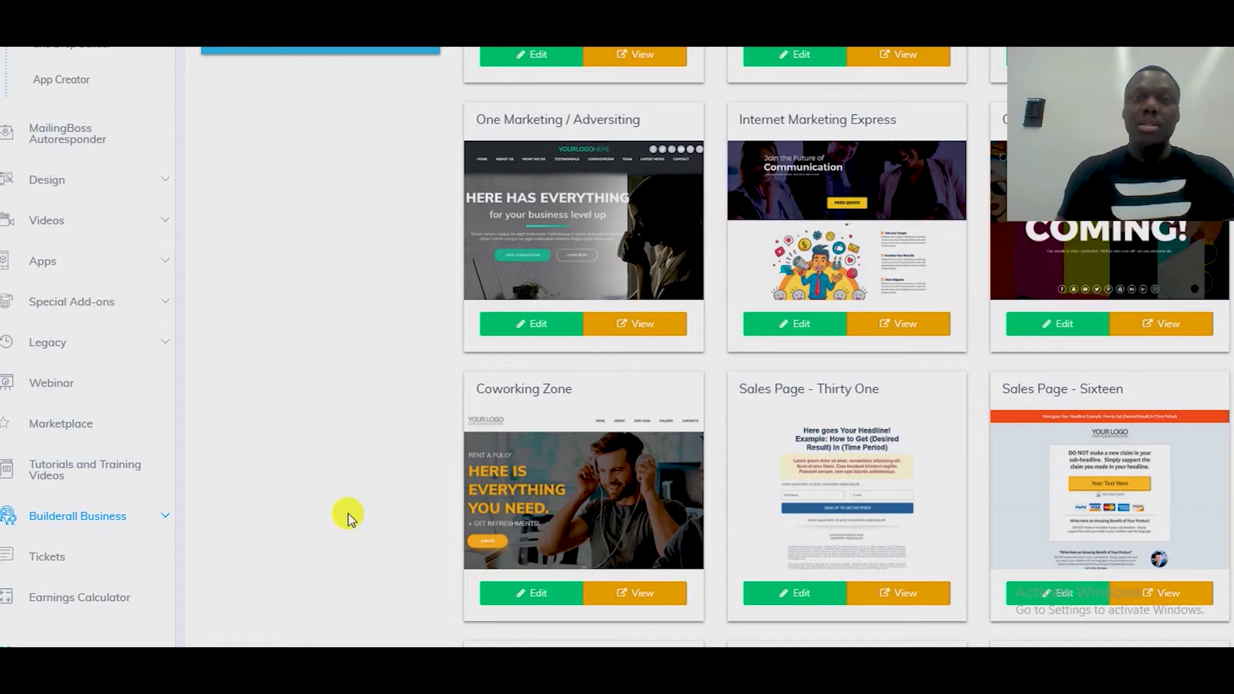
pyautogui.scroll(-2, 342, 408)
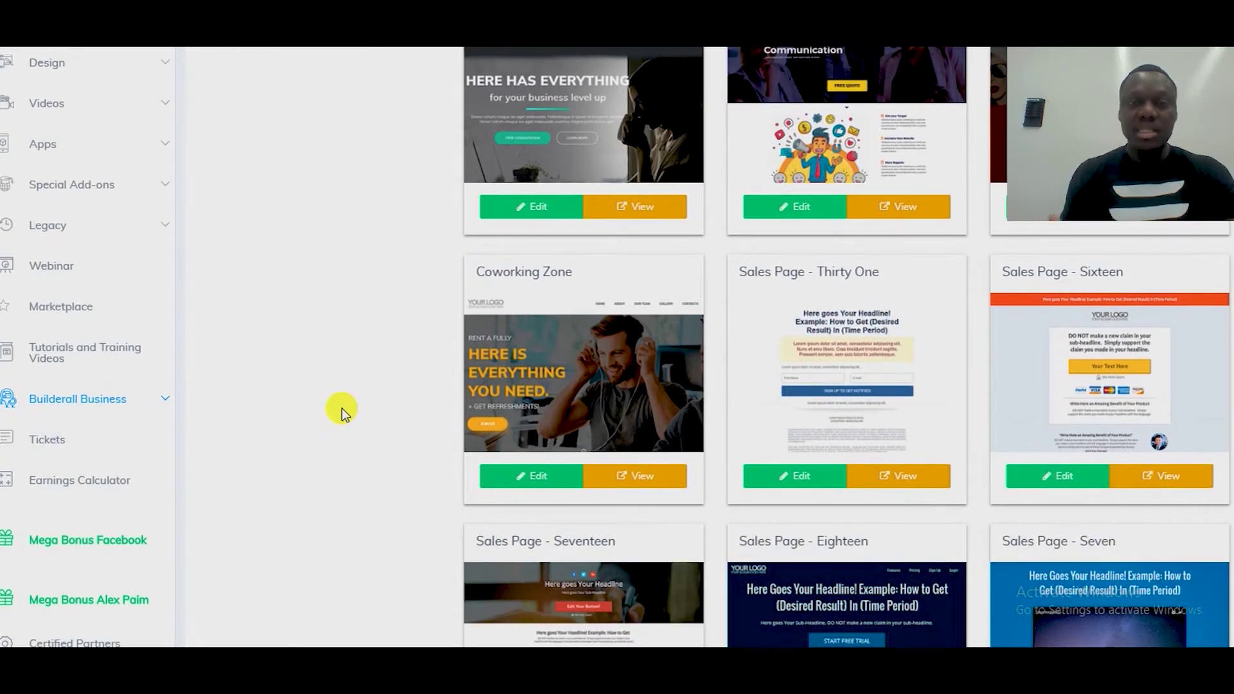
pyautogui.scroll(8, 342, 408)
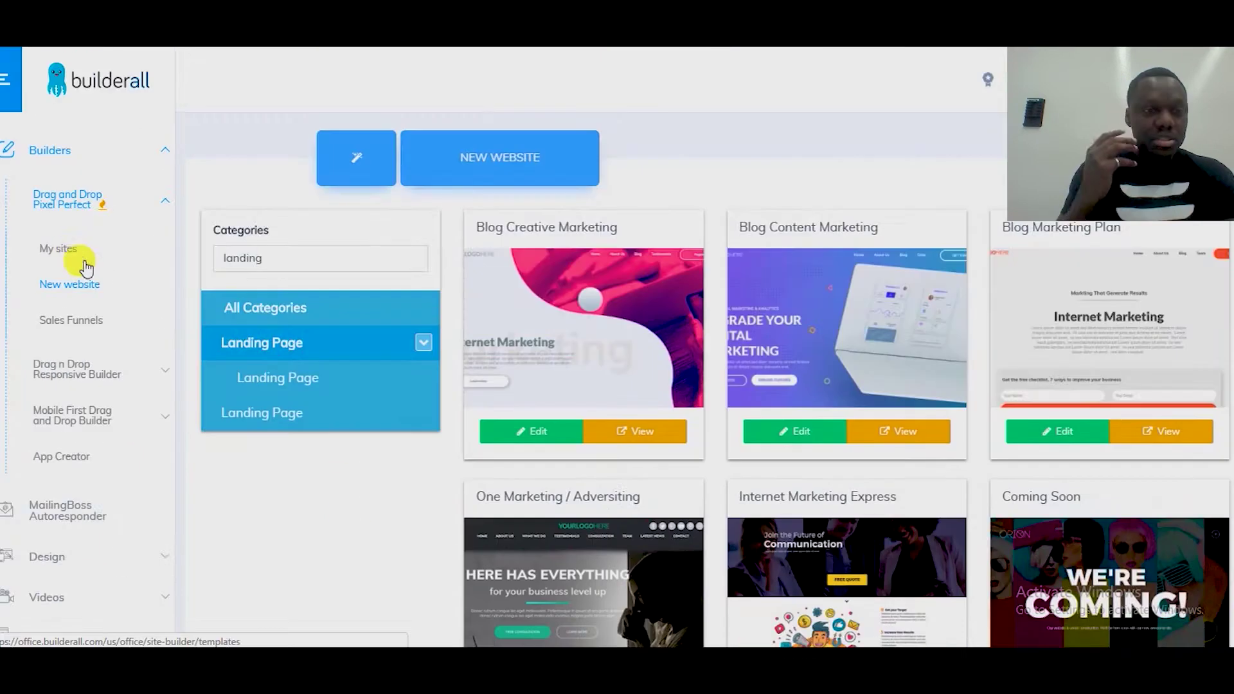
pyautogui.click(162, 150)
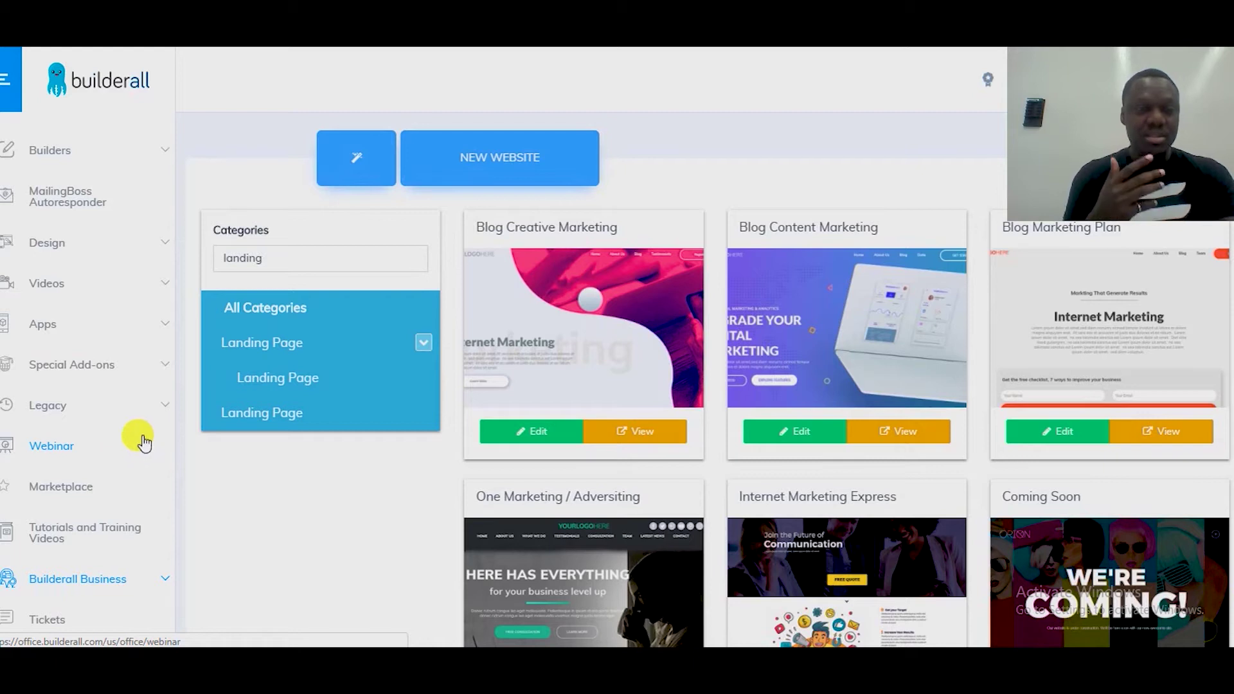
# Step: Scroll the sidebar down to Earnings Calculator and open the calculator page
pyautogui.scroll(-3, 135, 450)
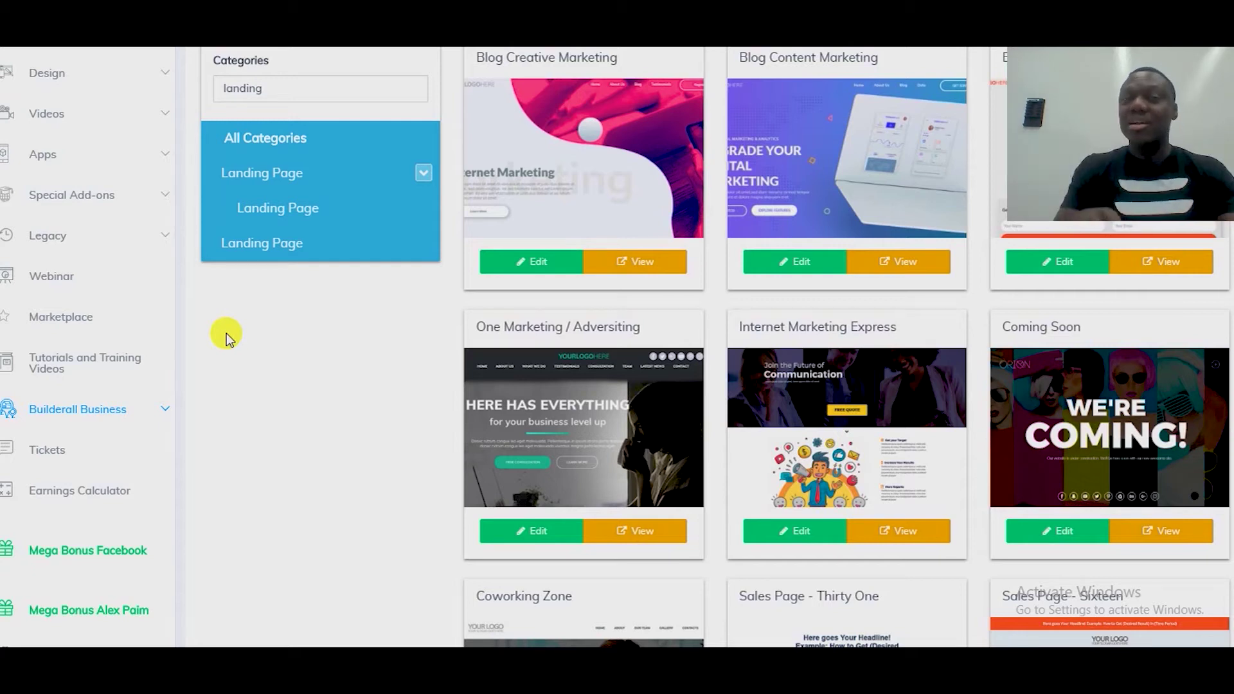
pyautogui.scroll(1, 242, 338)
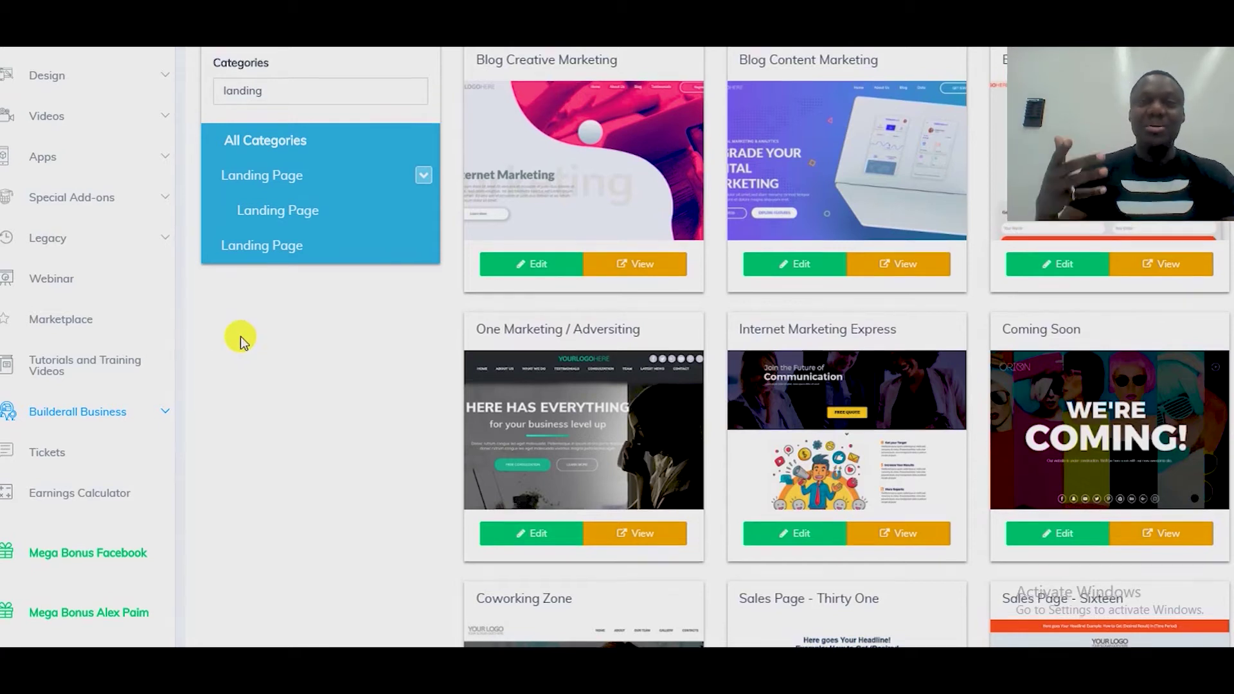
pyautogui.scroll(3, 240, 337)
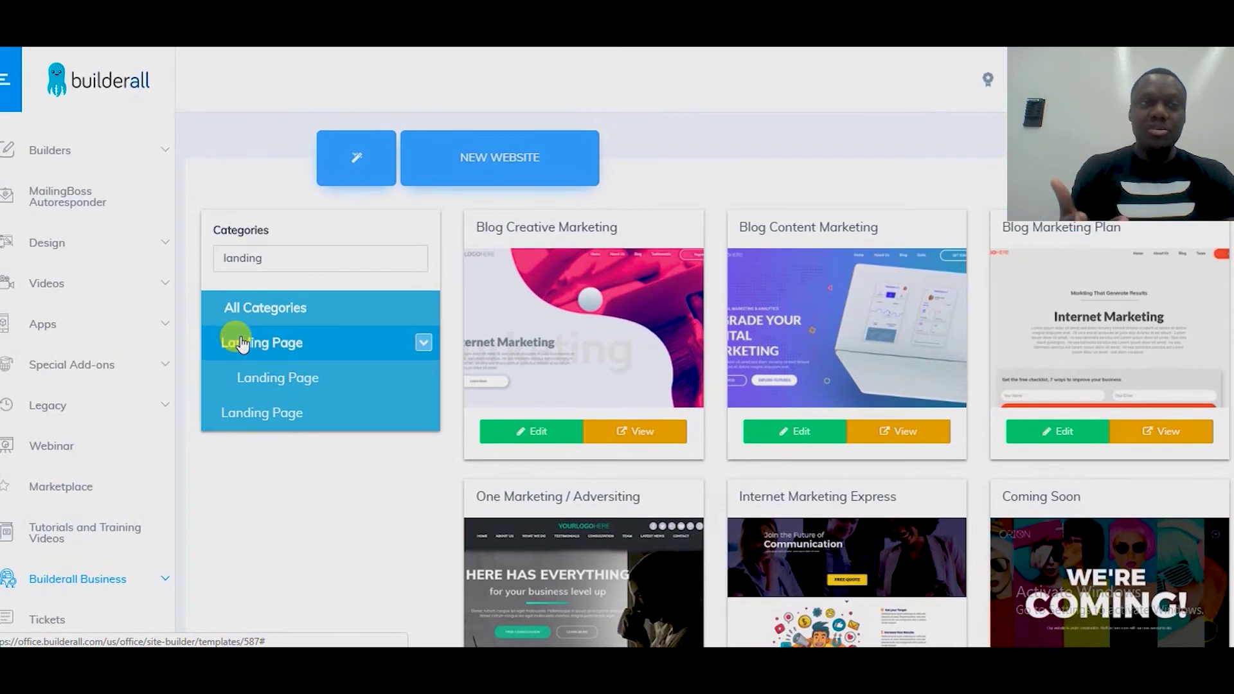
pyautogui.scroll(-4, 274, 408)
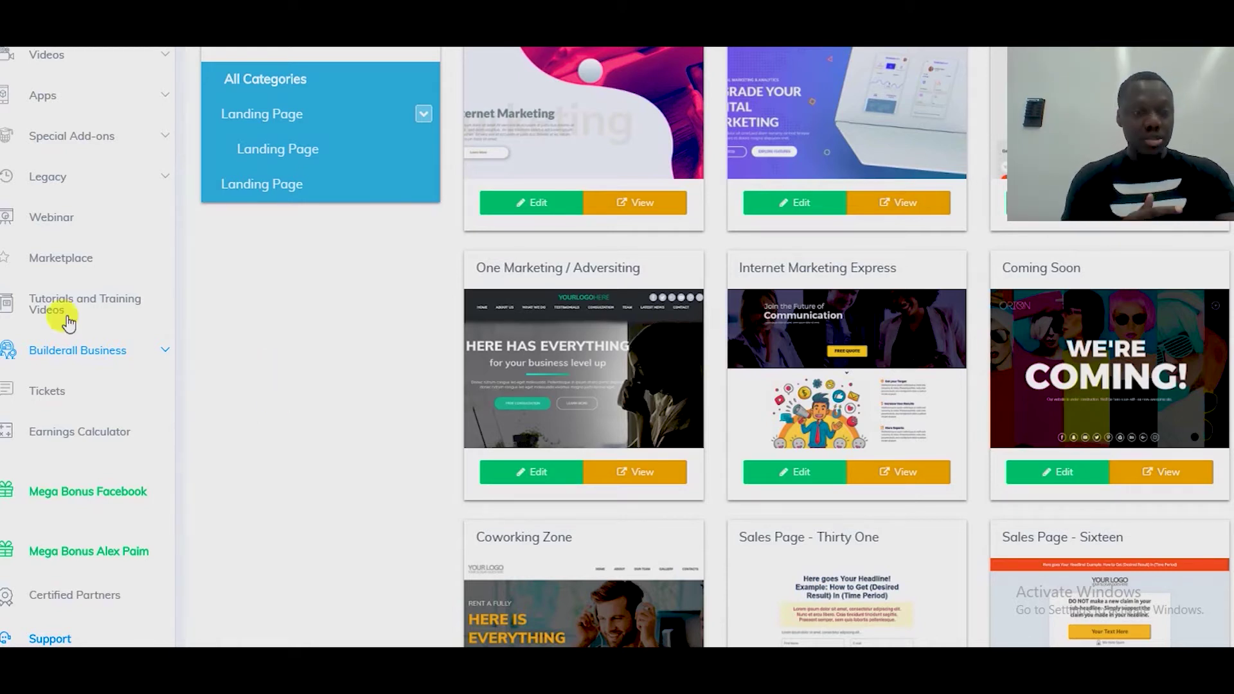
pyautogui.click(90, 433)
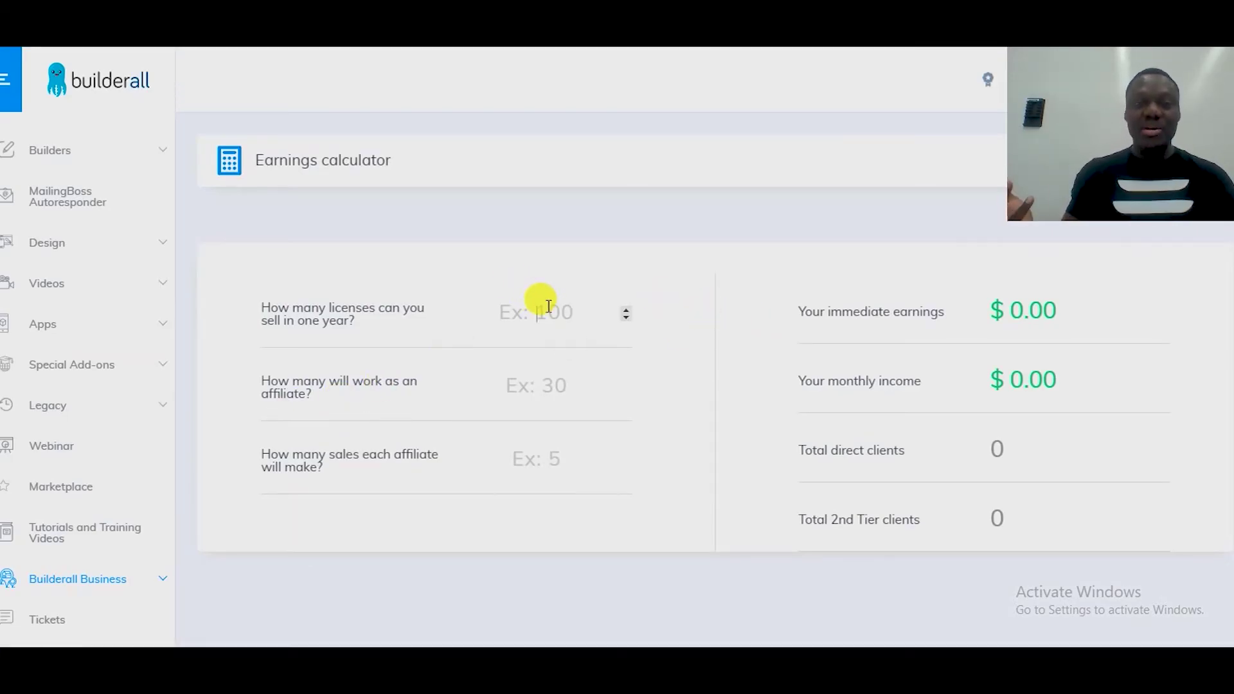
# Step: Enter 500 licenses per year, projecting $24950.00 immediate and $7485.00 monthly earnings
pyautogui.click(549, 306)
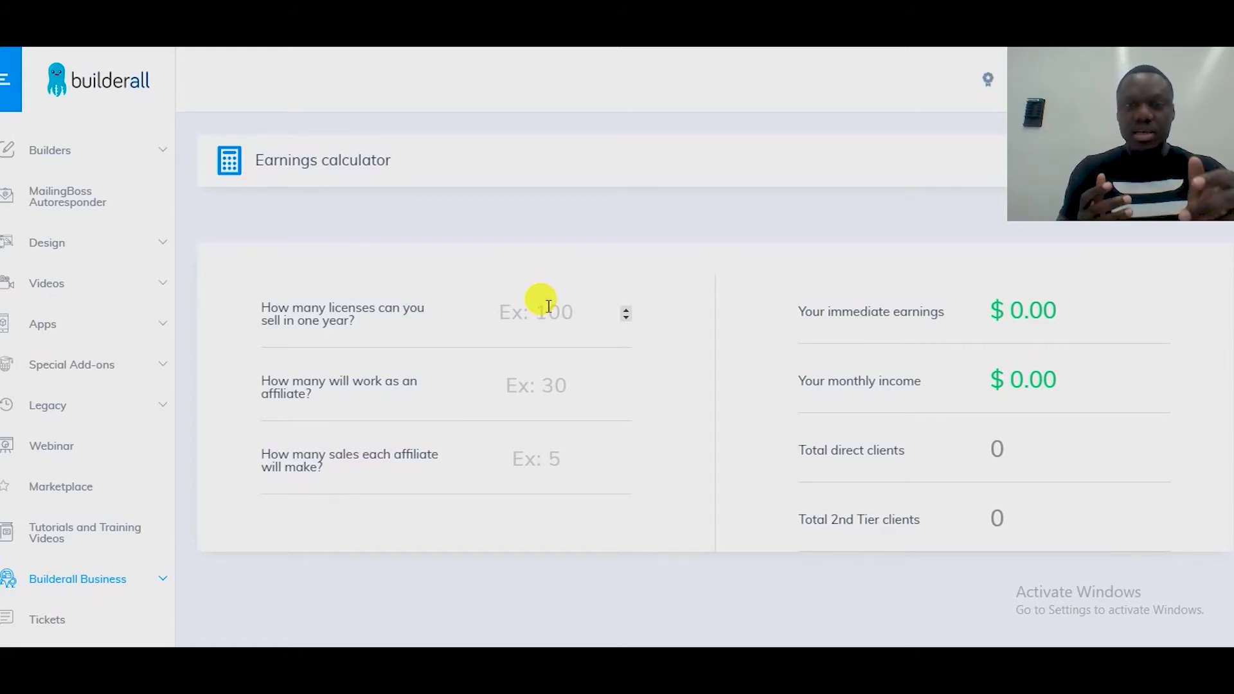
pyautogui.write('500')
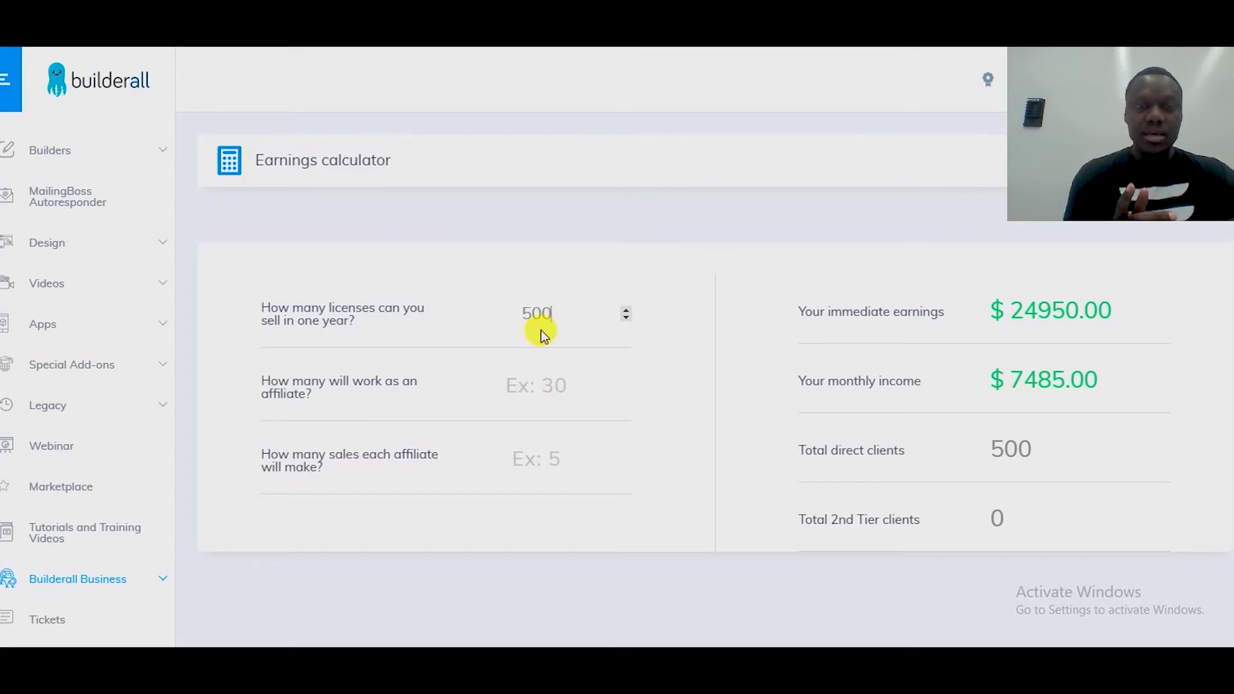
pyautogui.click(529, 316)
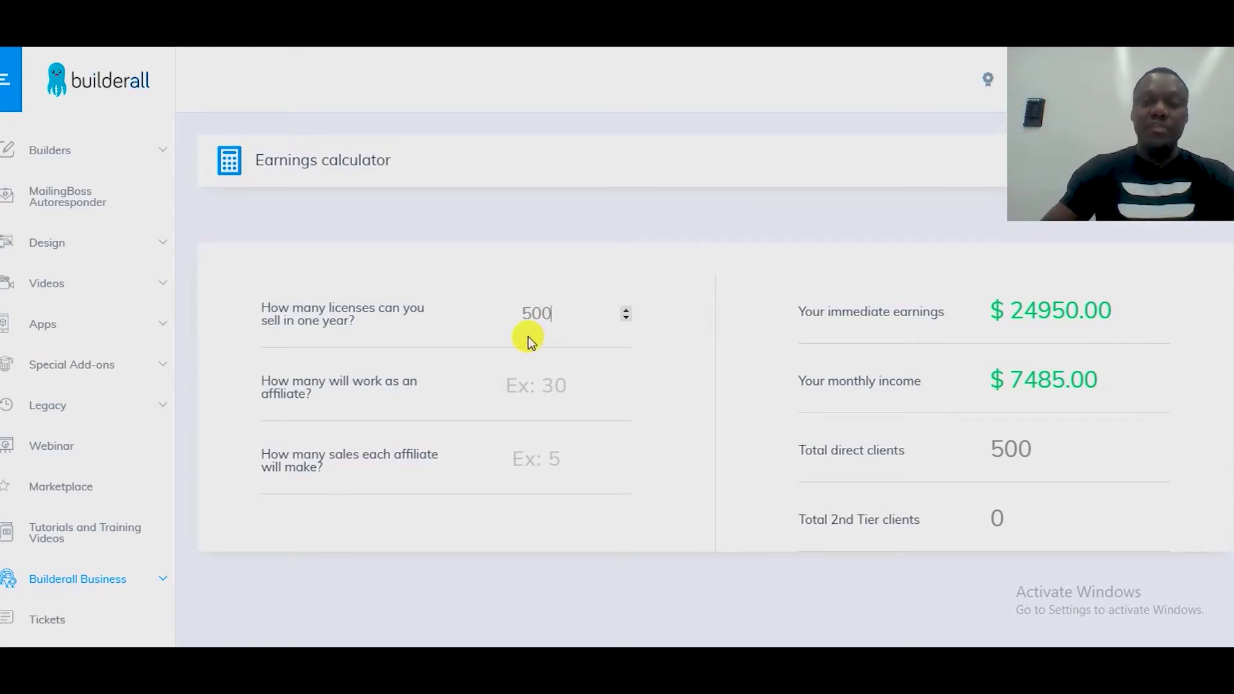
pyautogui.click(537, 383)
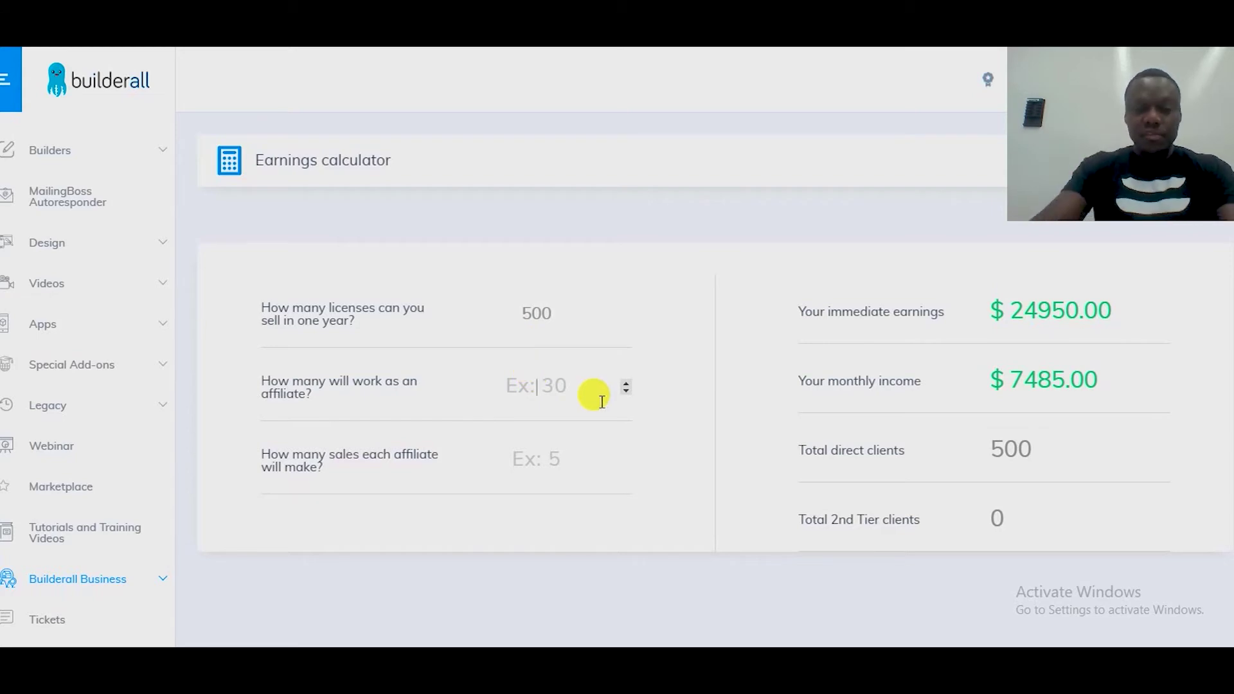
# Step: Enter 50 affiliates and set sales per affiliate to 3
pyautogui.write('50')
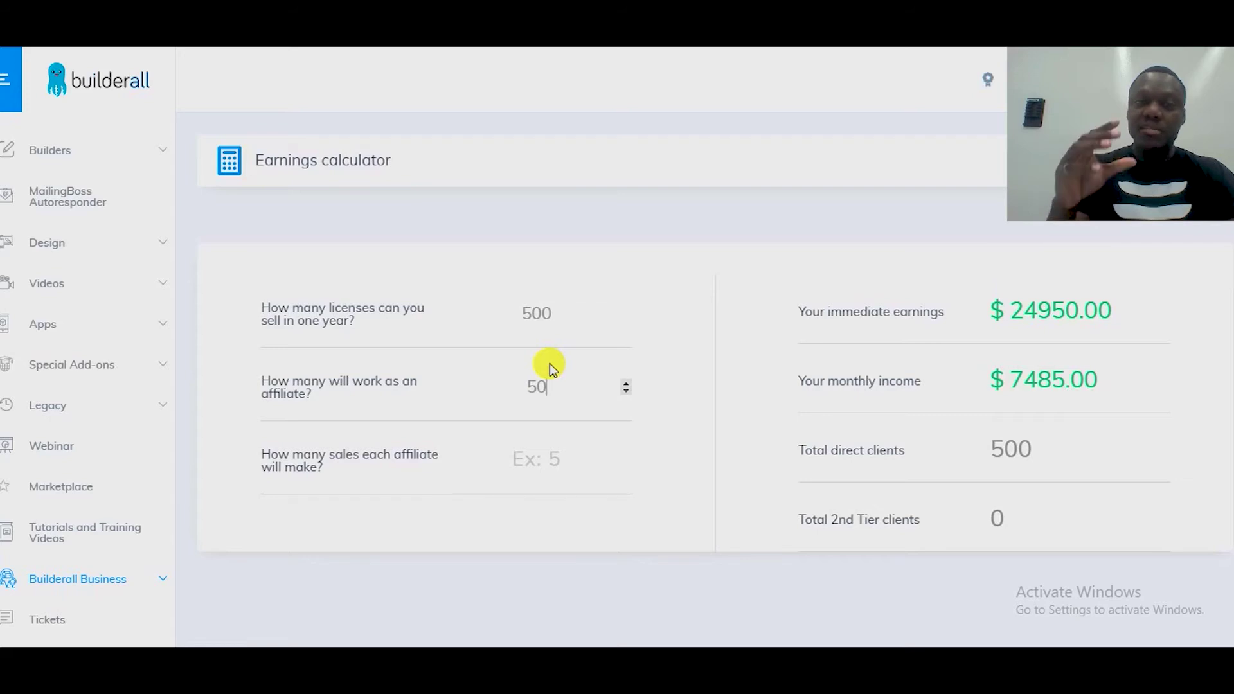
pyautogui.click(570, 461)
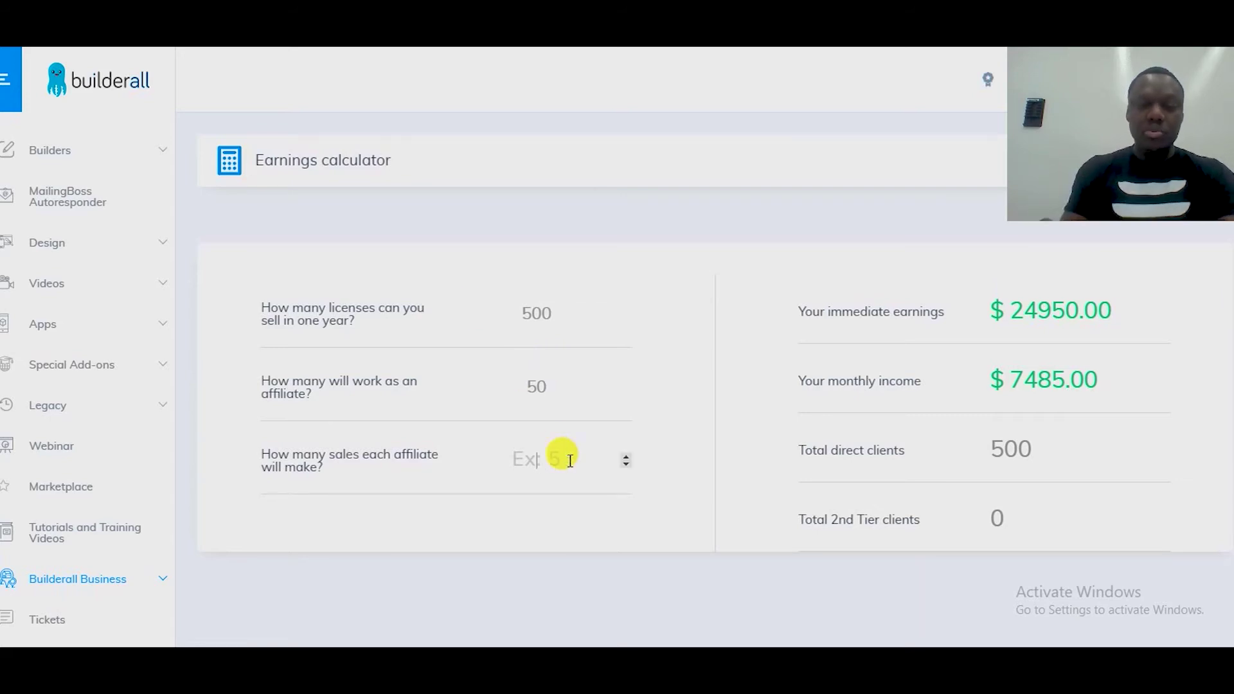
pyautogui.write('1')
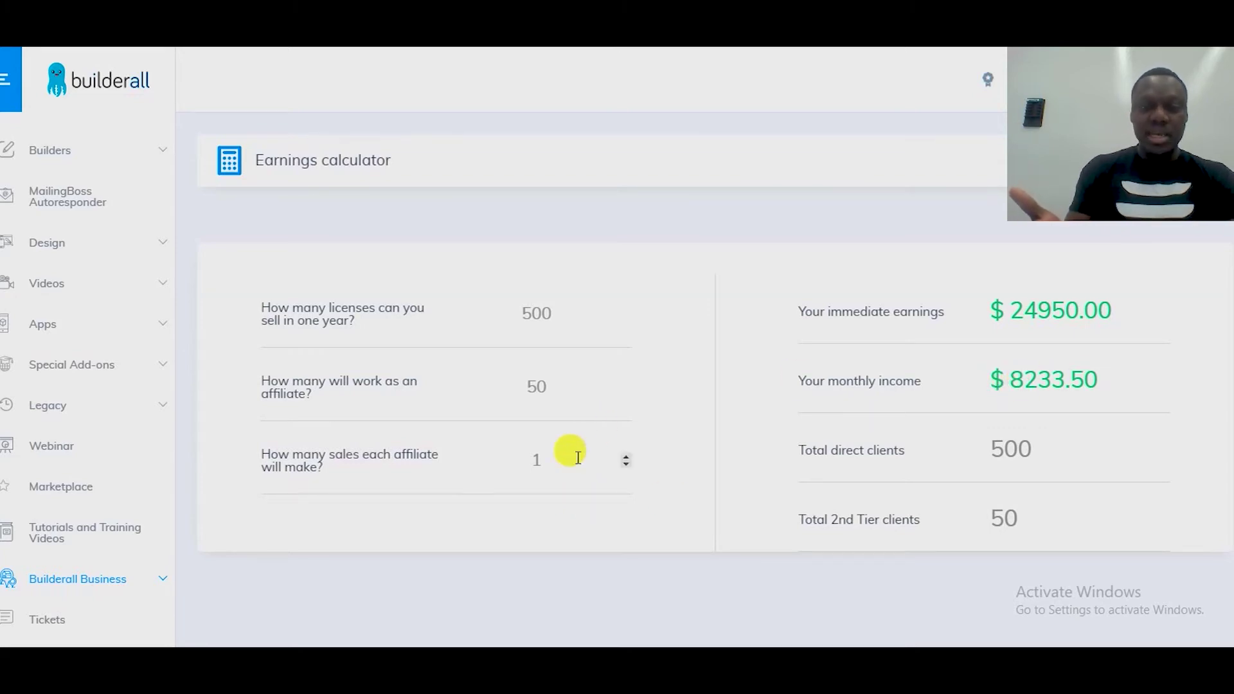
pyautogui.moveTo(559, 457); pyautogui.dragTo(517, 461)
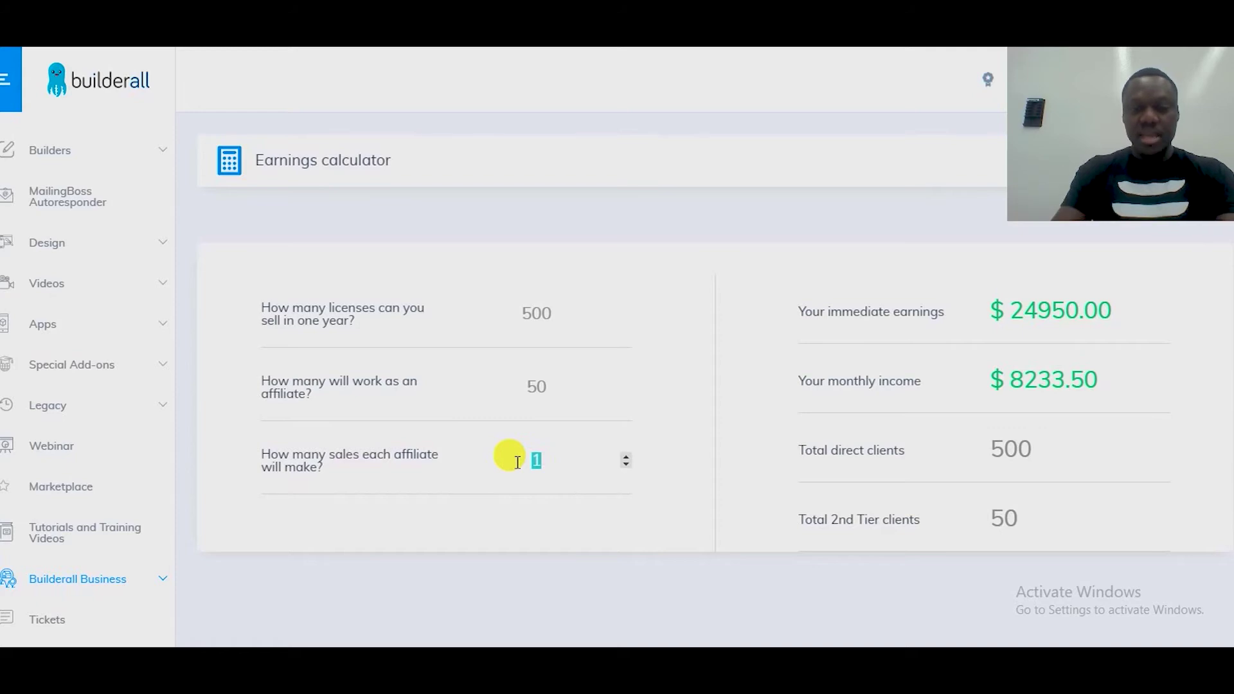
pyautogui.write('3')
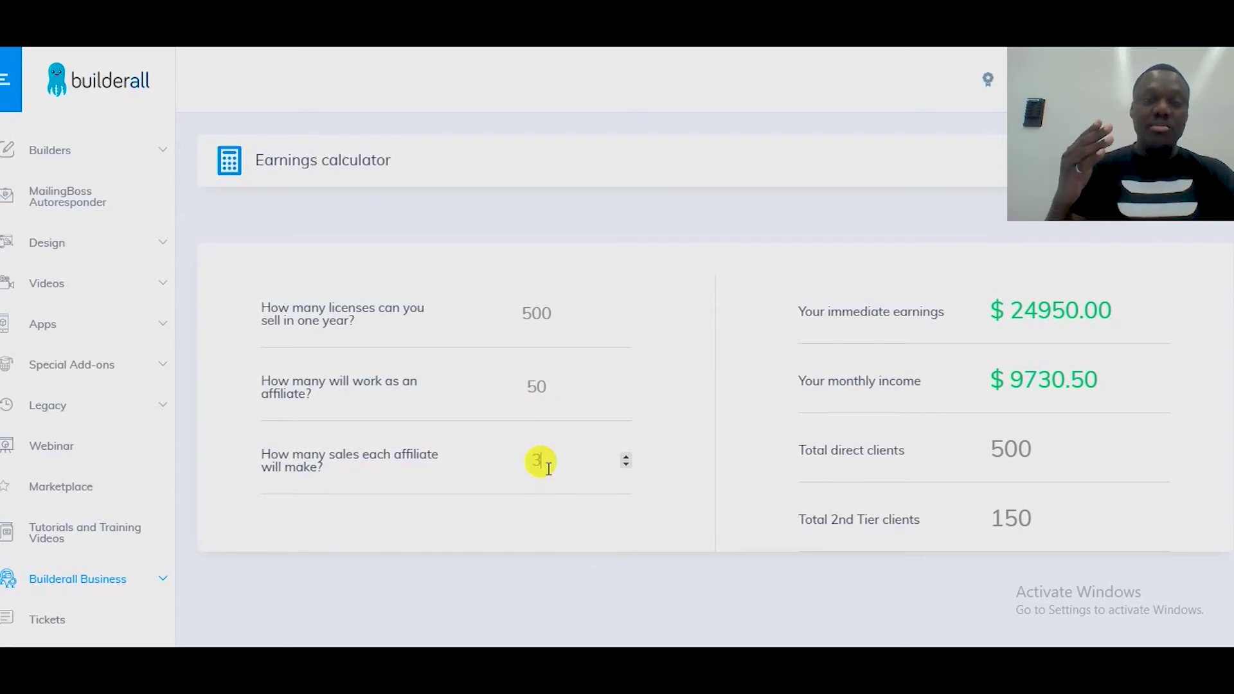
# Step: Change sales per affiliate to 10, then 12, comparing monthly income, then clear it
pyautogui.press('BackSpace')
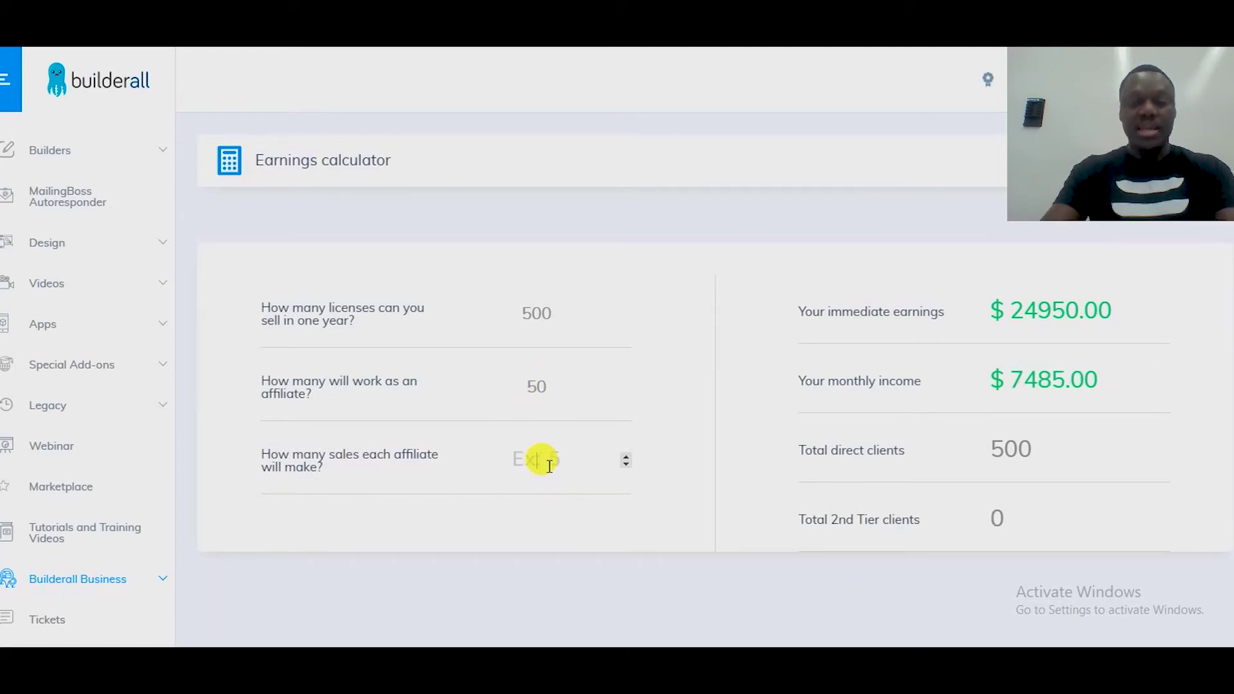
pyautogui.write('10')
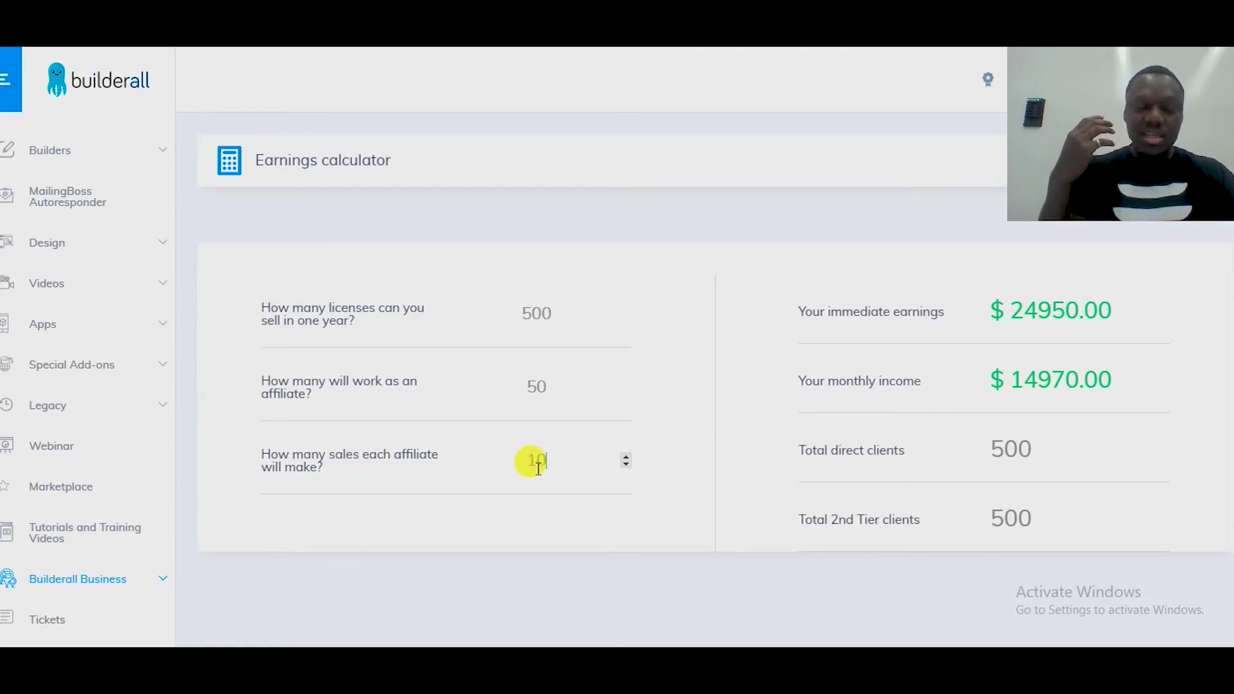
pyautogui.press('BackSpace')
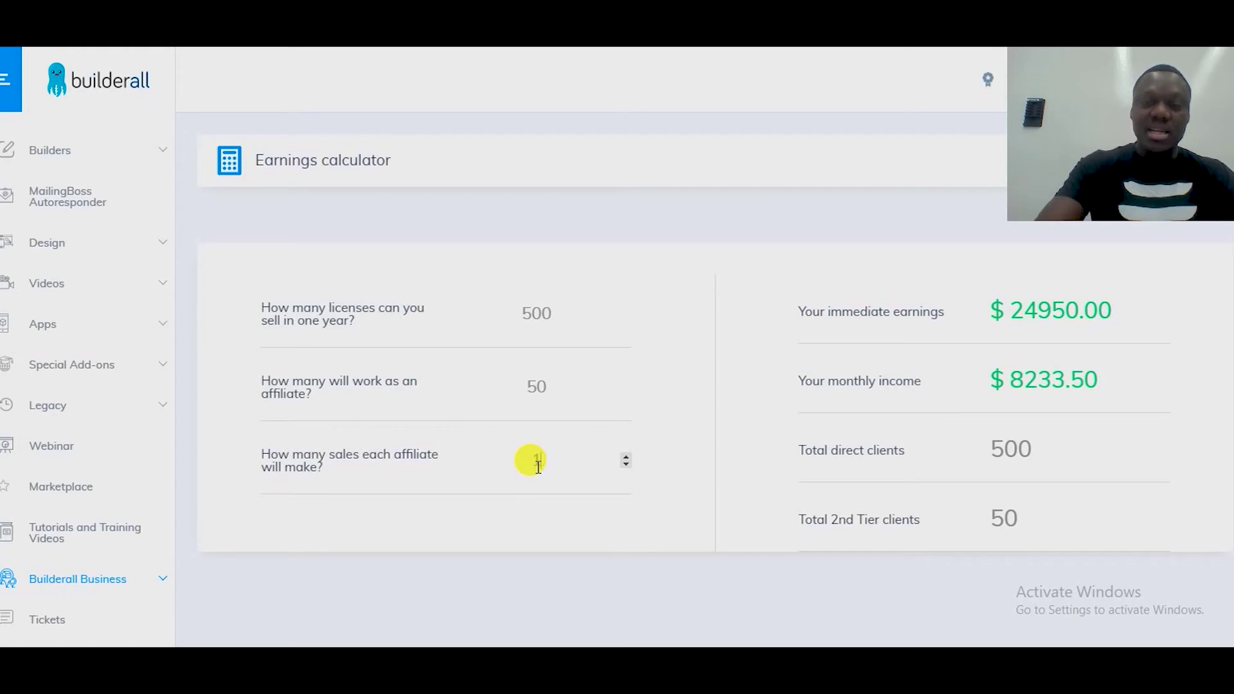
pyautogui.write('2')
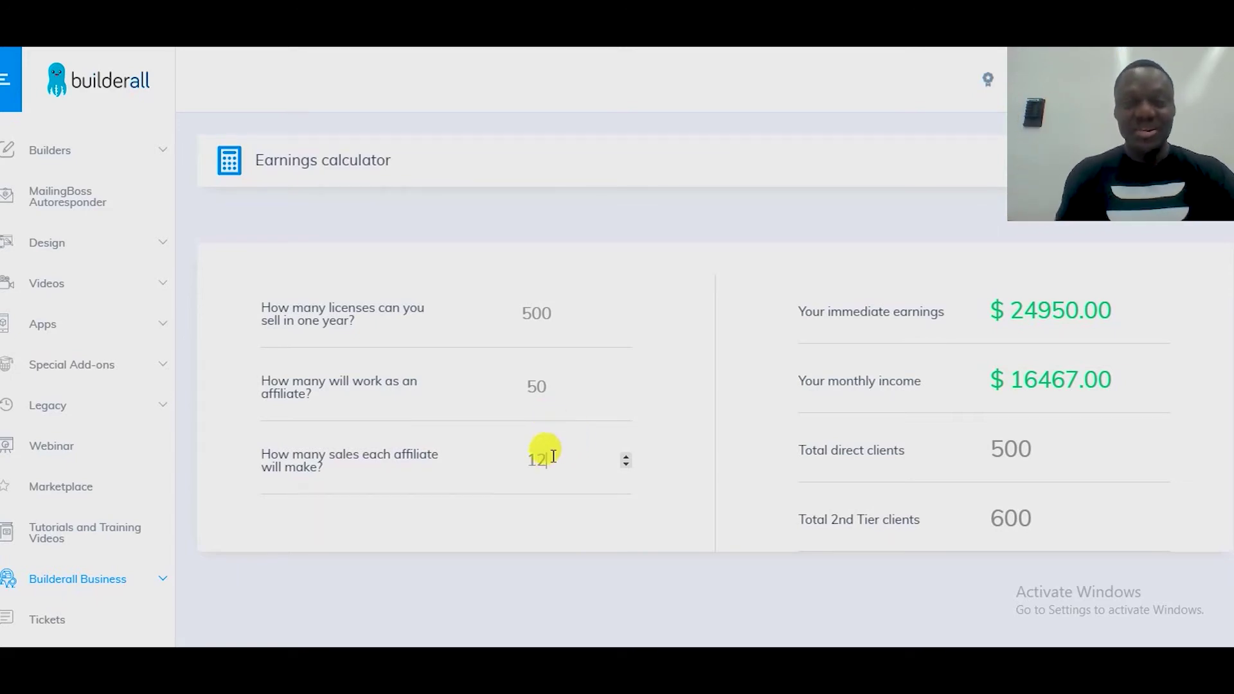
pyautogui.press('BackSpace')
pyautogui.press('BackSpace')
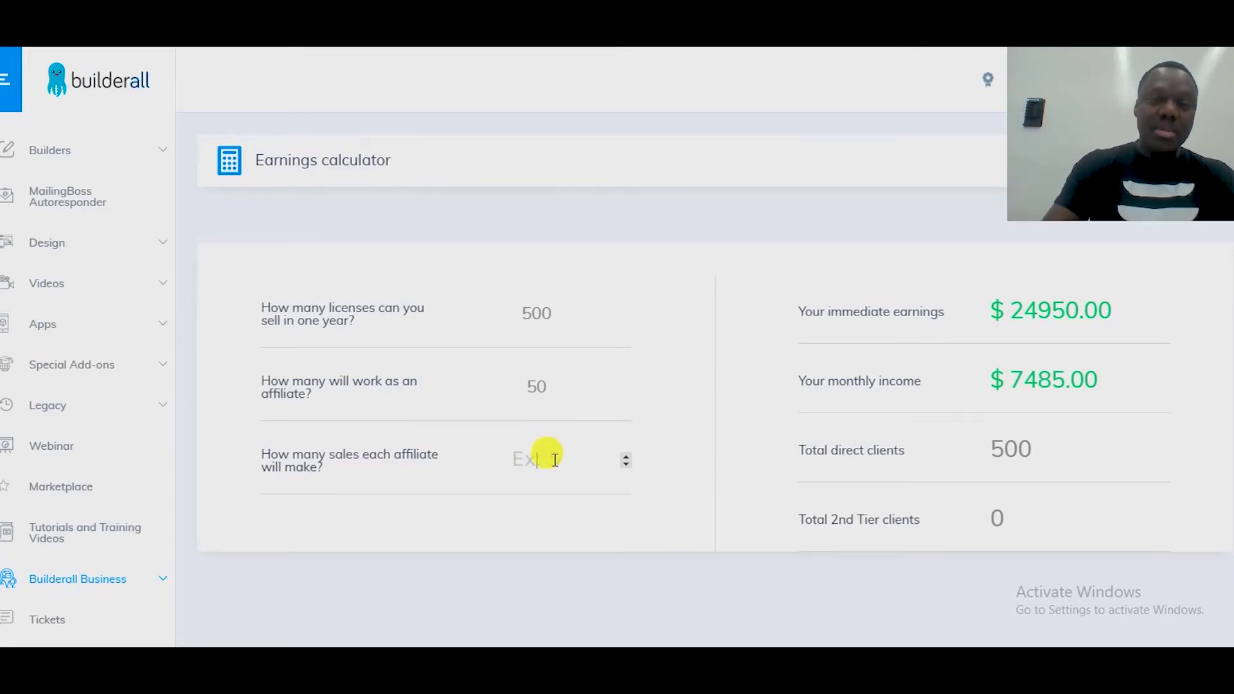
# Step: Clear the affiliate count and change the licenses figure from 500 to 200
pyautogui.doubleClick(546, 385)
pyautogui.press('BackSpace')
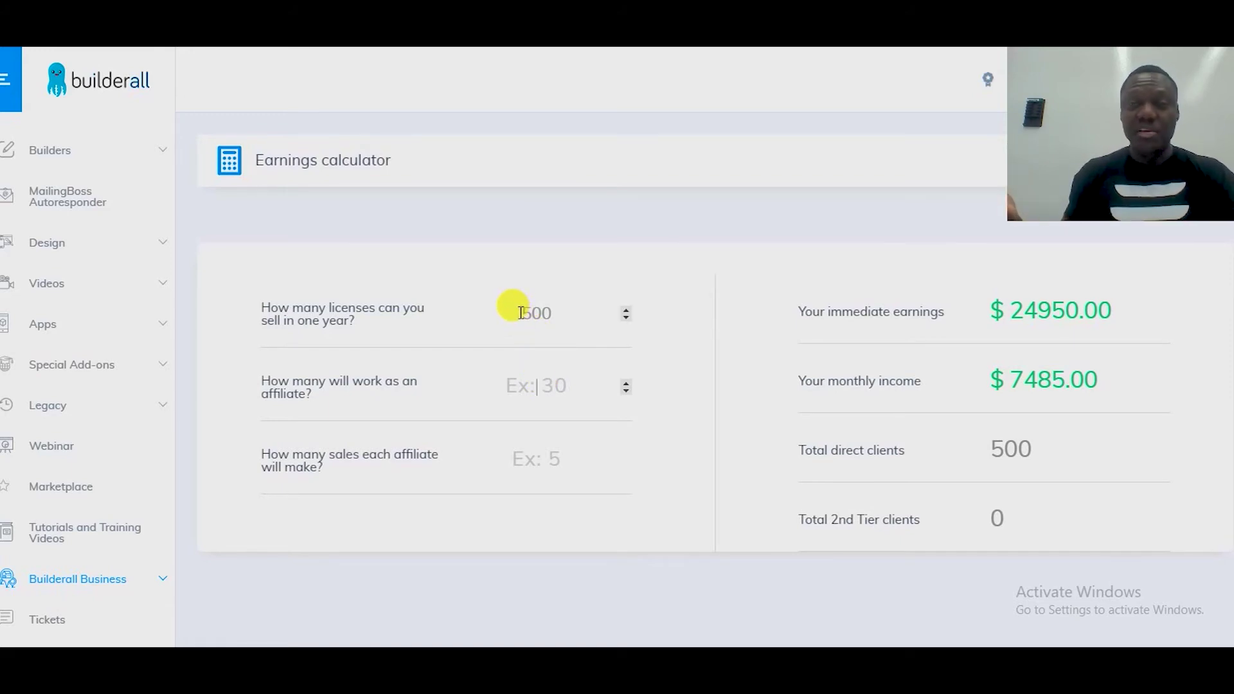
pyautogui.click(567, 321)
pyautogui.press('BackSpace')
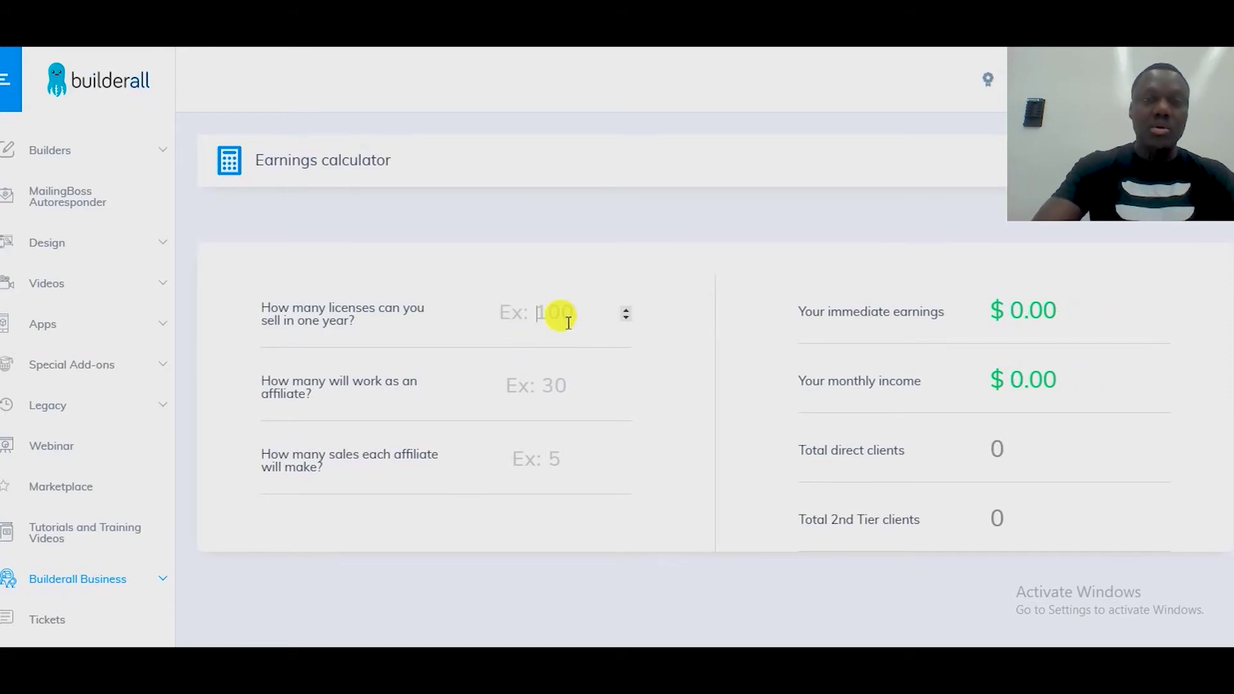
pyautogui.click(569, 323)
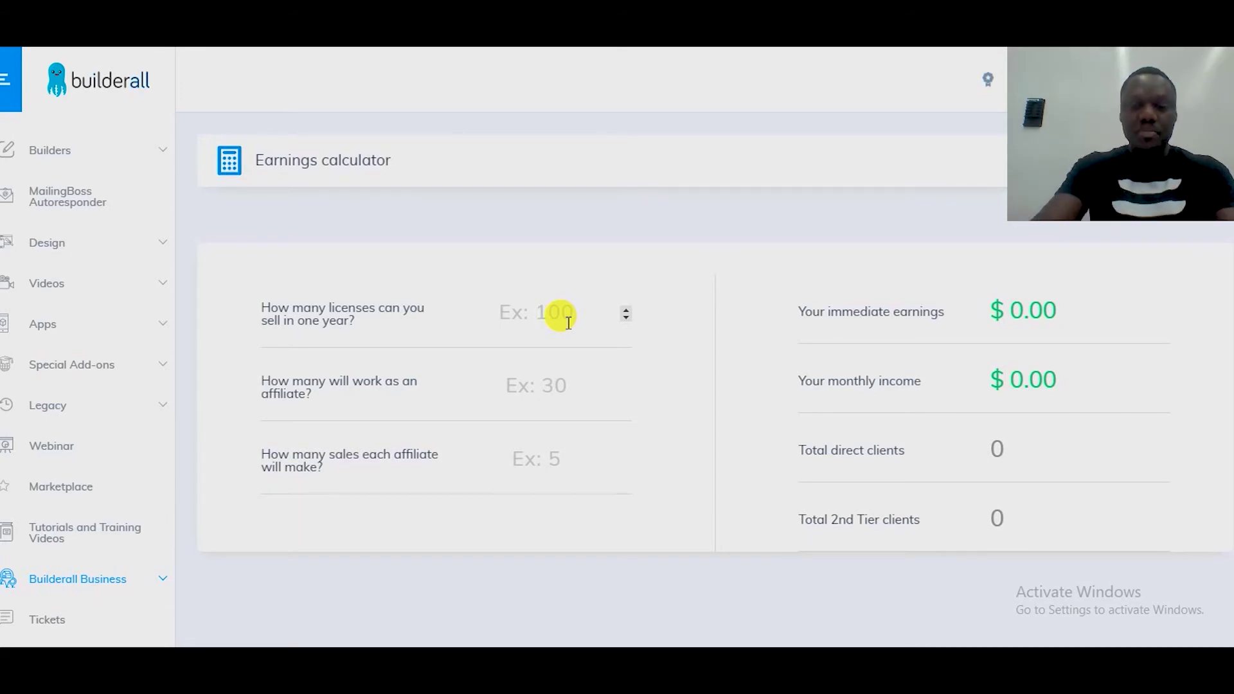
pyautogui.write('2000')
pyautogui.press('BackSpace')
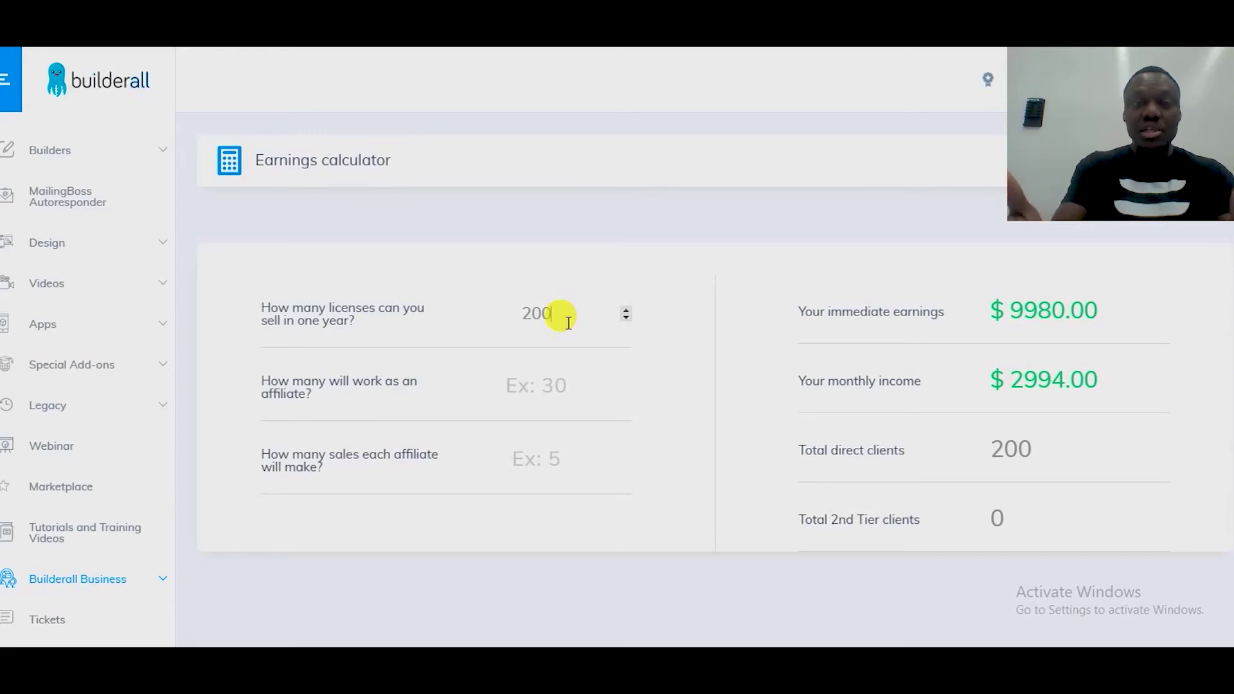
# Step: Enter 200 affiliates and 3 sales per affiliate, projecting $11976.00 monthly
pyautogui.click(534, 379)
pyautogui.write('200')
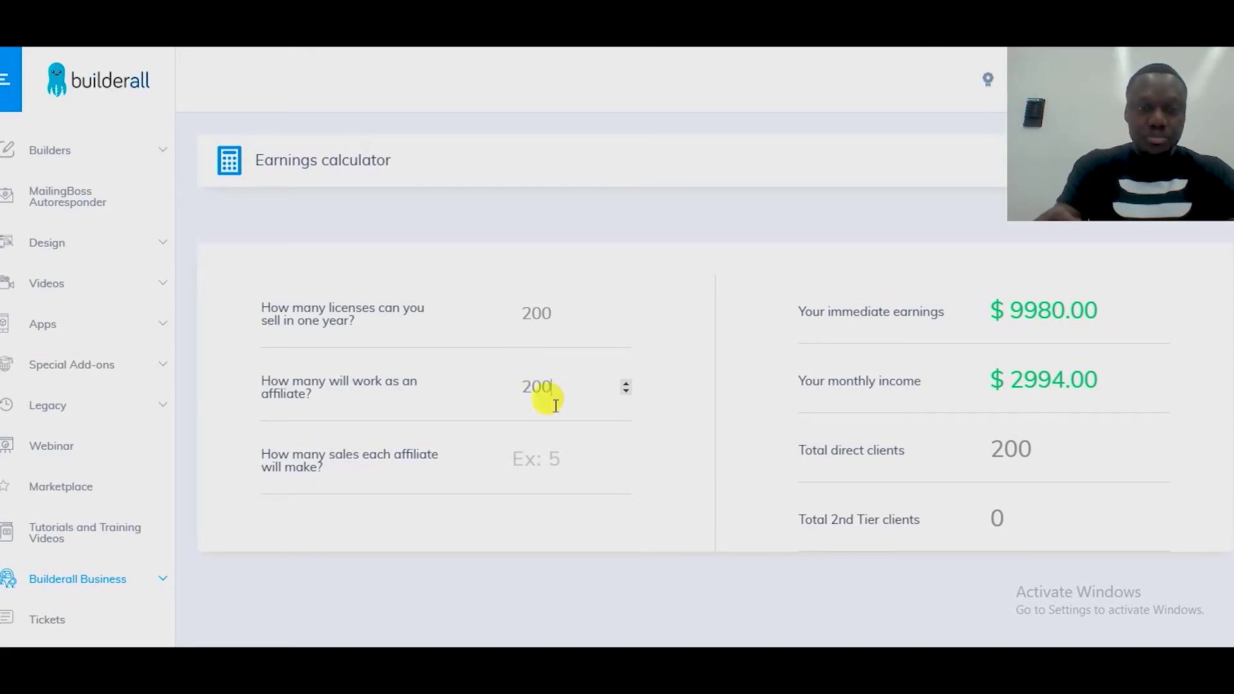
pyautogui.click(570, 476)
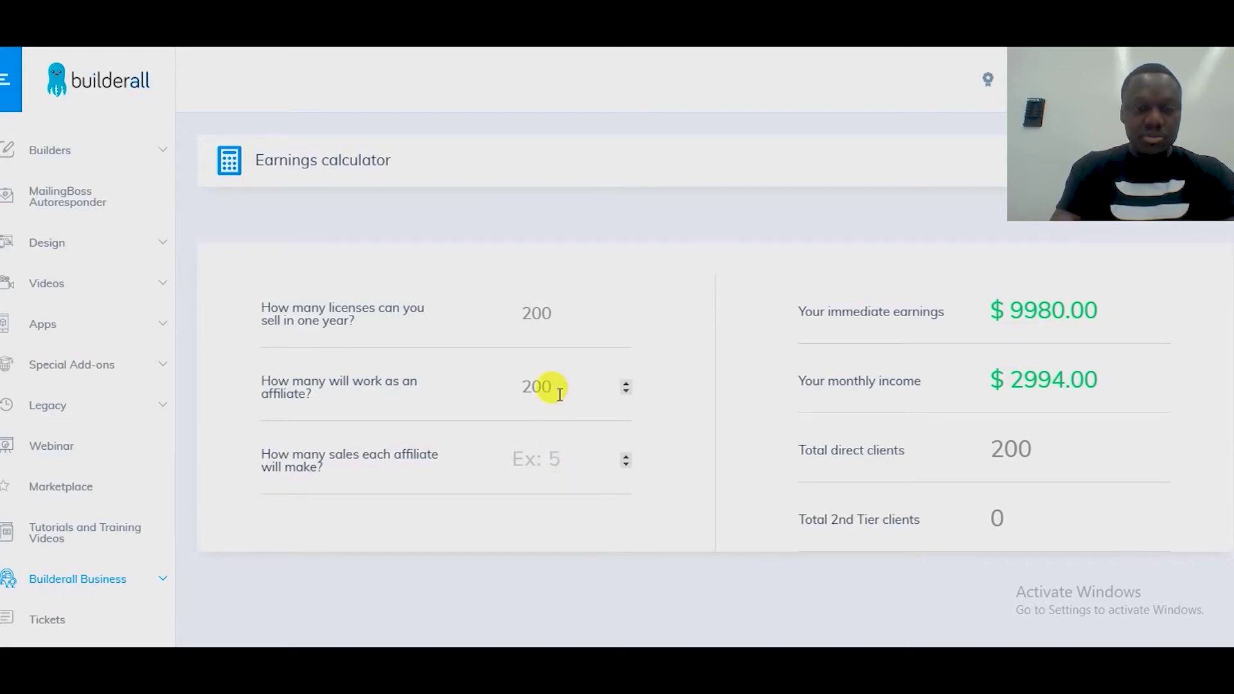
pyautogui.write('1')
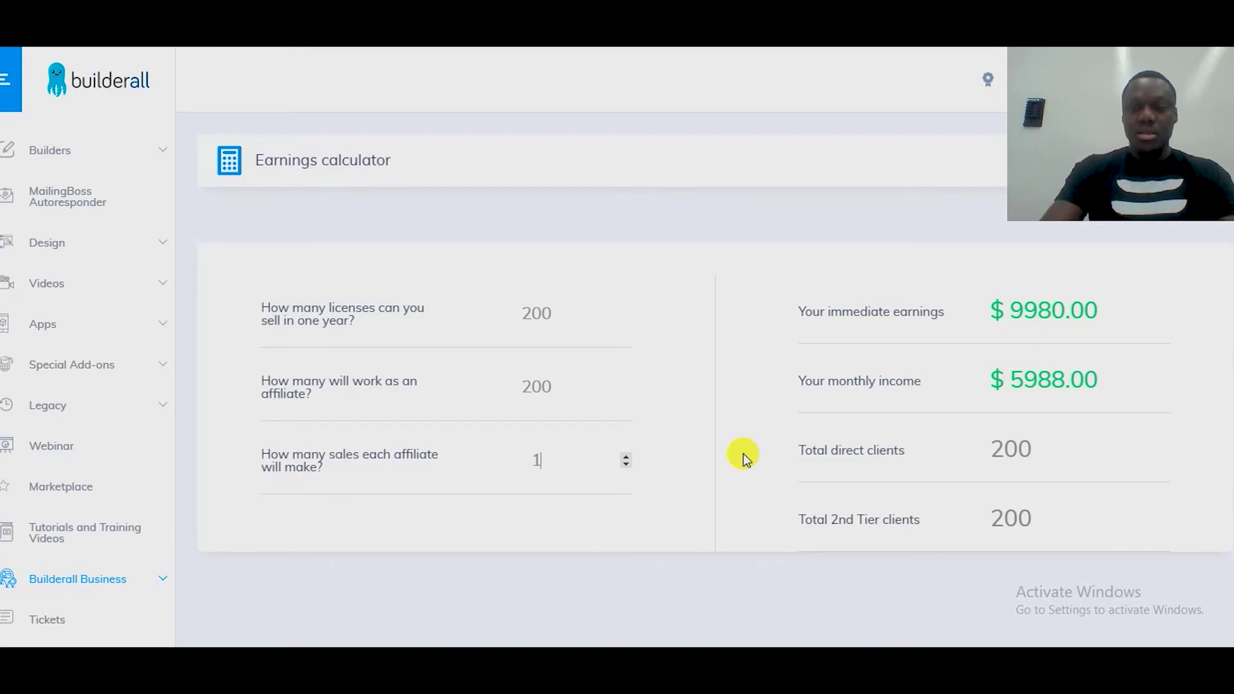
pyautogui.press('BackSpace')
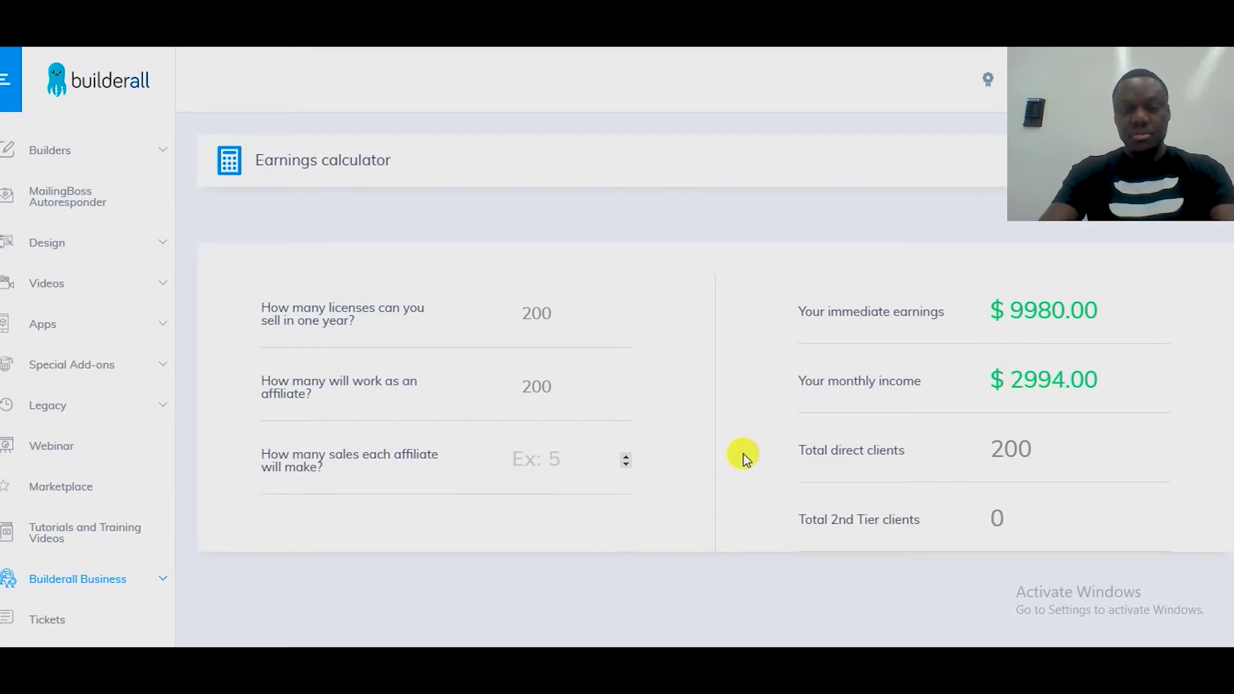
pyautogui.write('3')
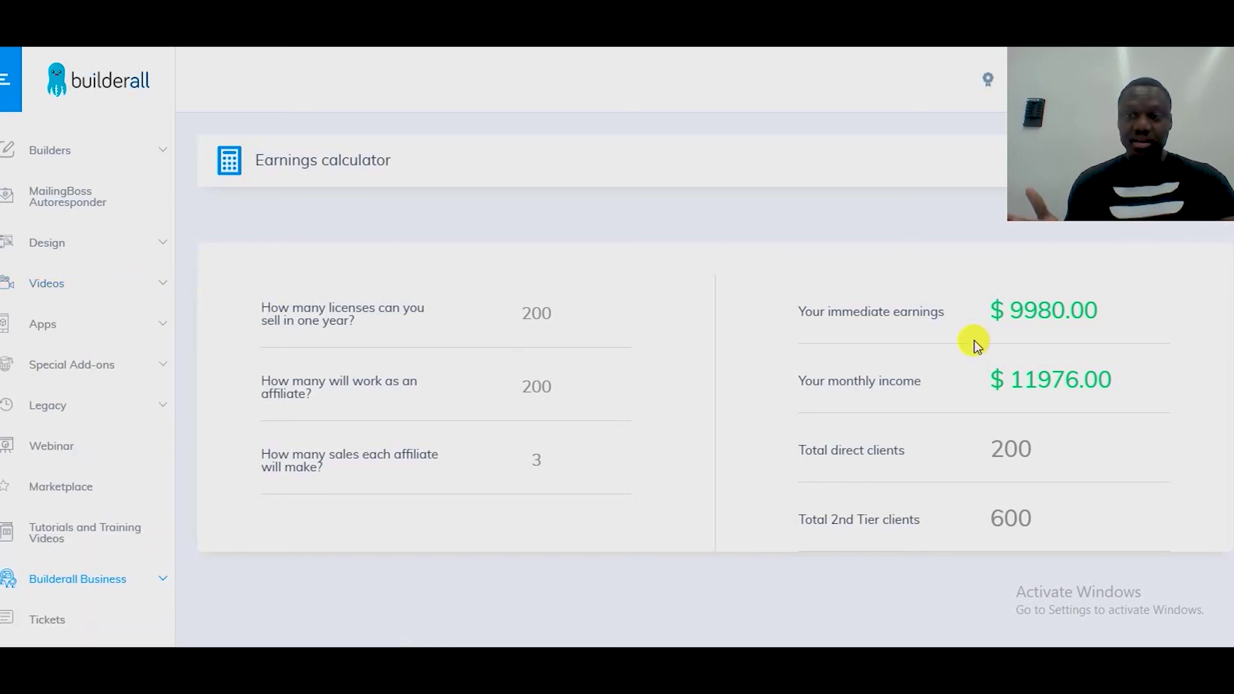
# Step: Replace the figures with 500 licenses, 50 affiliates and 10 sales each for $14970.00 monthly
pyautogui.doubleClick(567, 318)
pyautogui.press('BackSpace')
pyautogui.write('5')
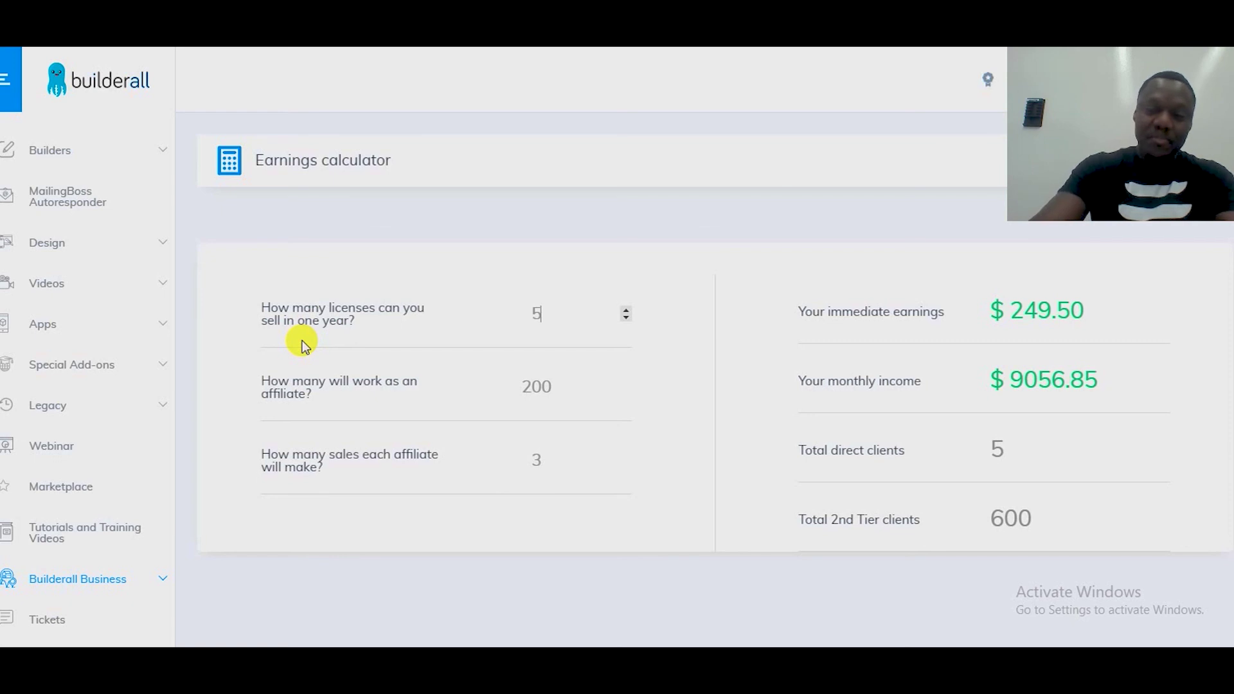
pyautogui.write('00')
pyautogui.press('Tab')
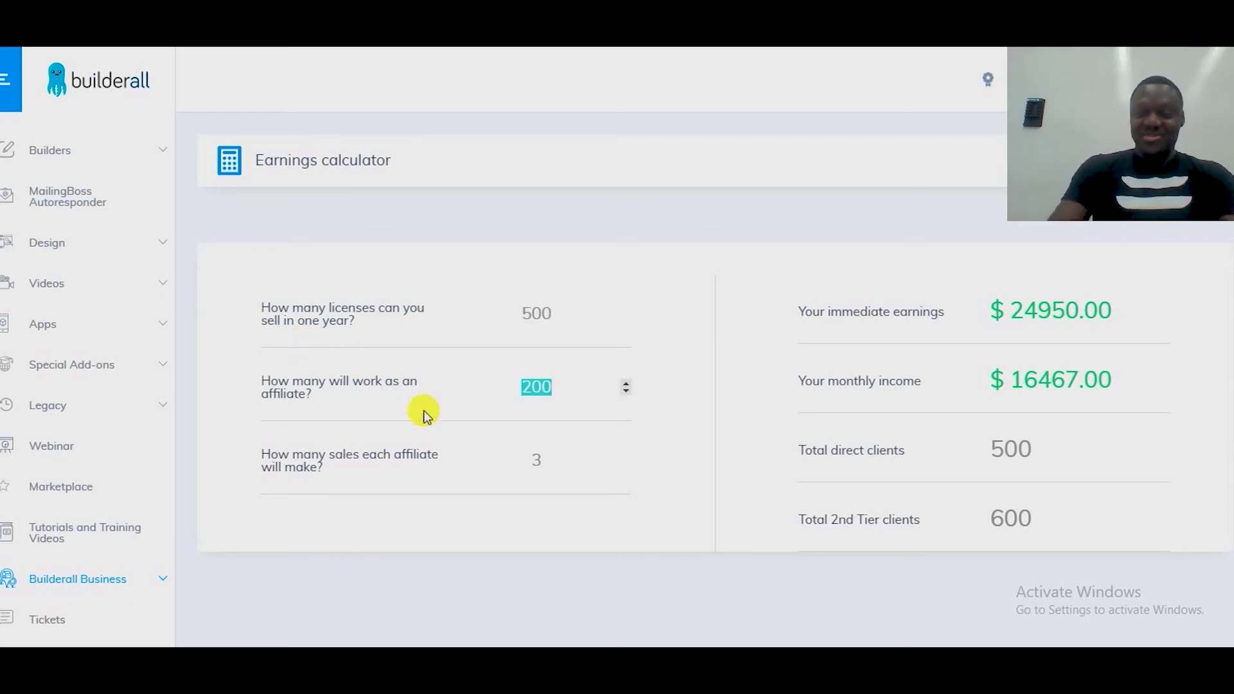
pyautogui.press('BackSpace')
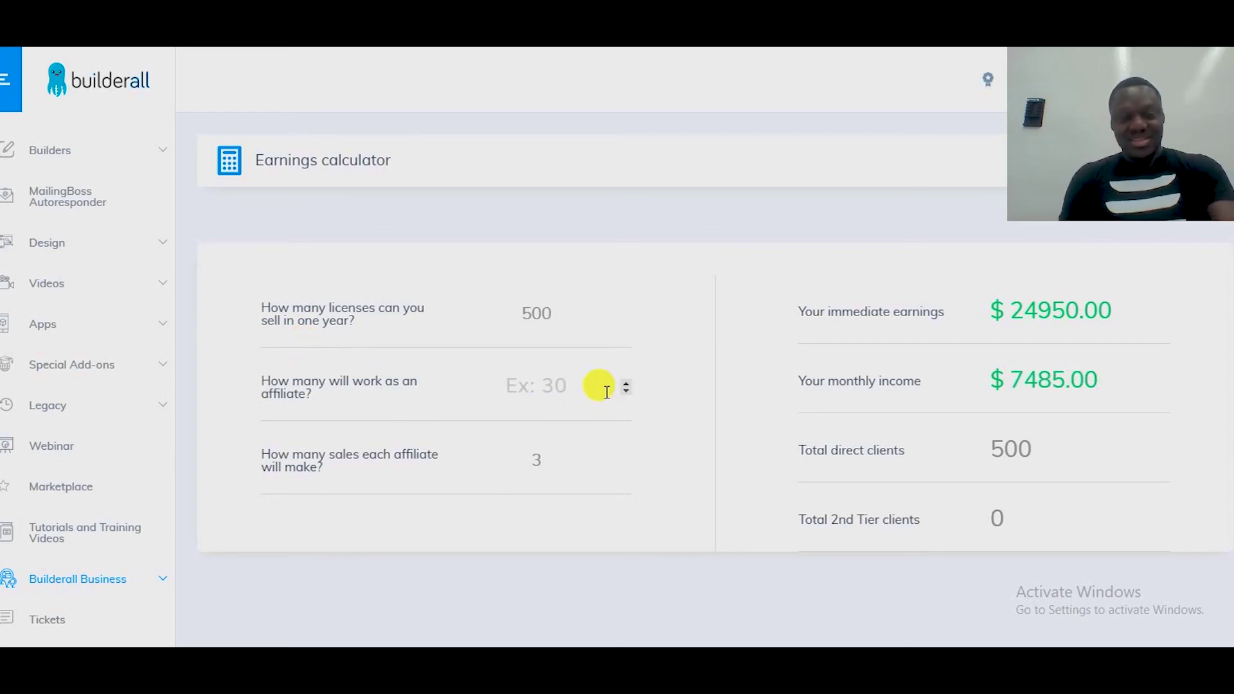
pyautogui.write('50')
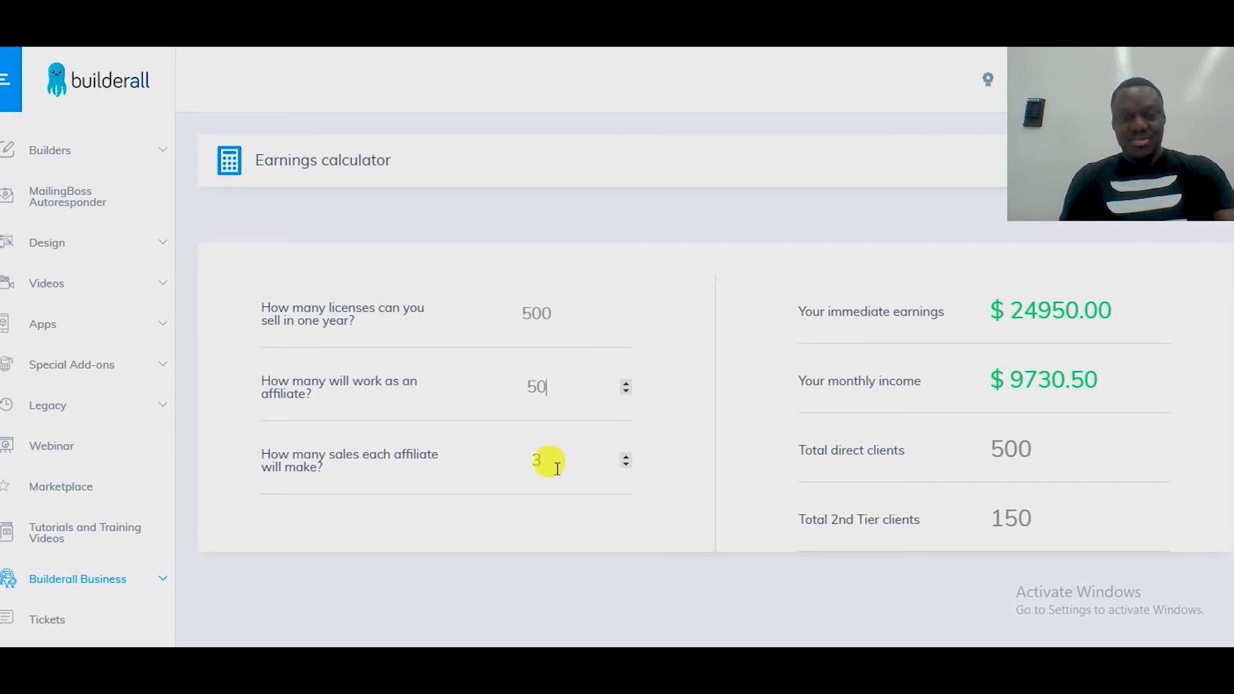
pyautogui.press('Tab')
pyautogui.write('10')
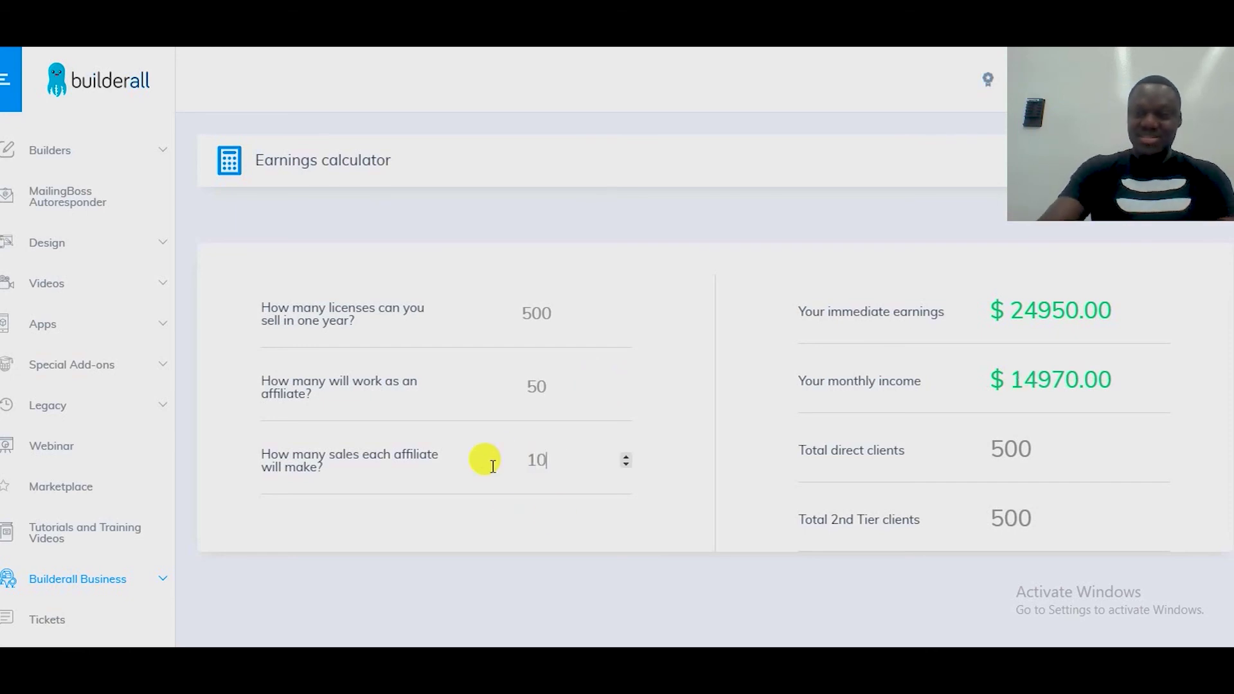